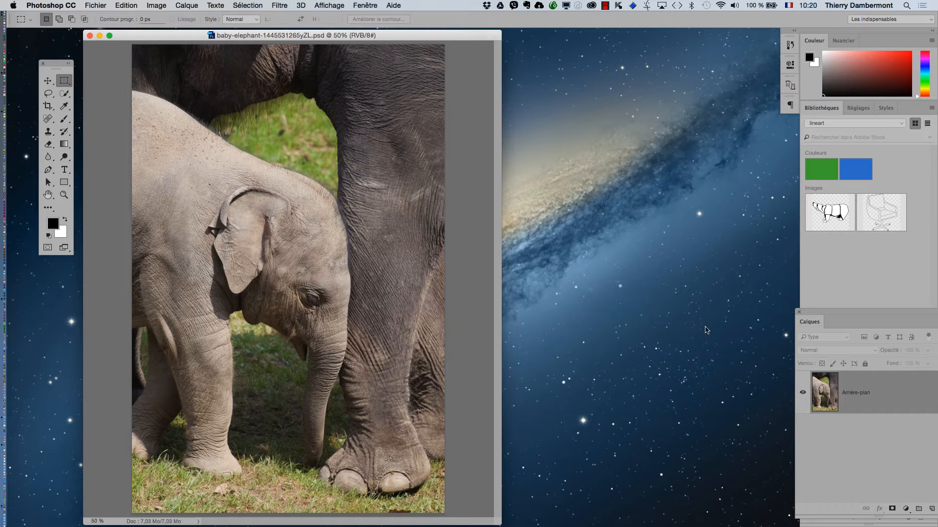
Step: Display the Actions panel and float it in the free space beside the elephant photo
drag(401, 33, 333, 33)
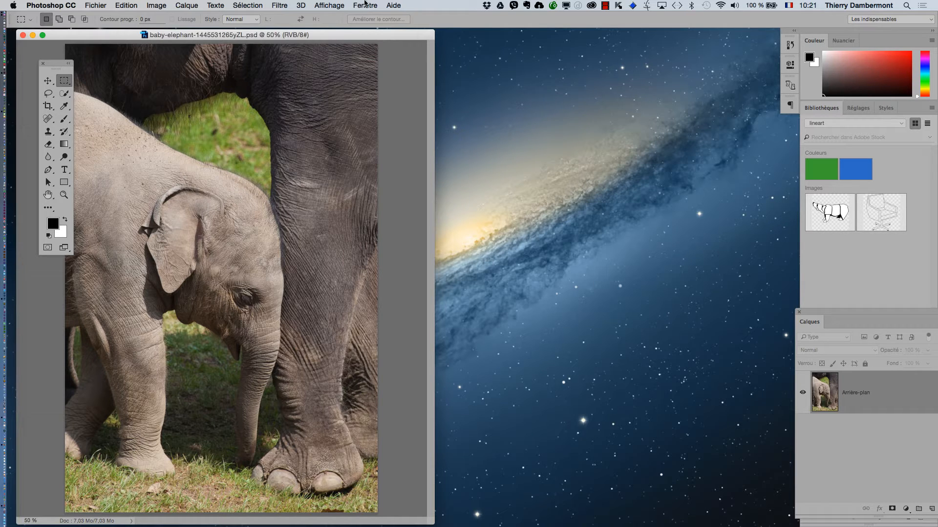
click(365, 4)
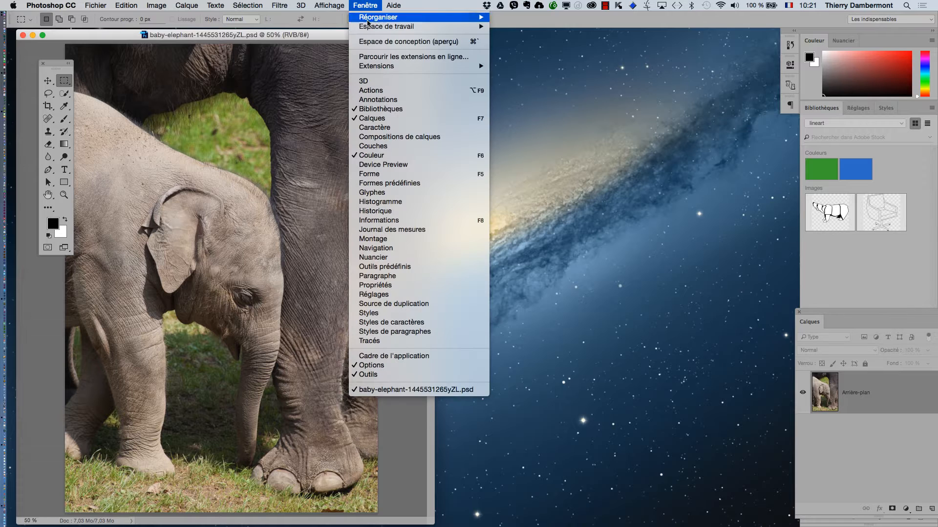
click(390, 93)
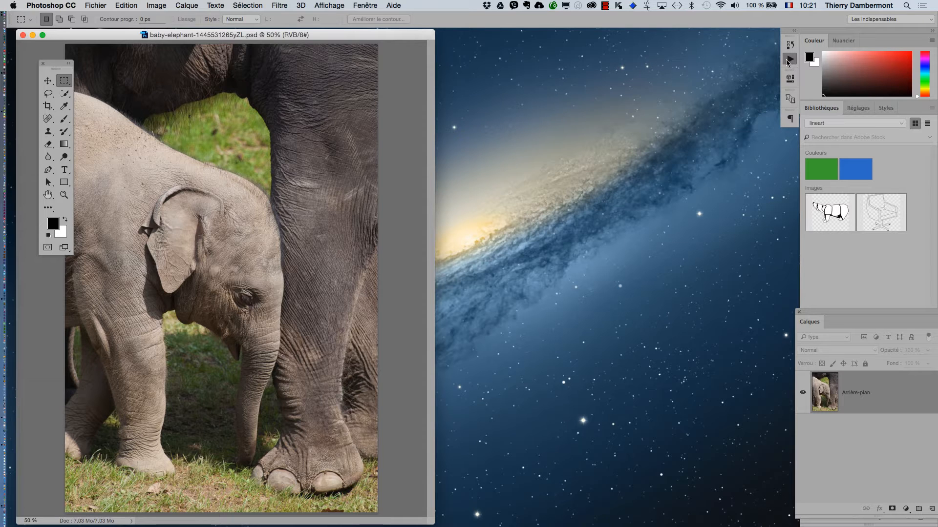
drag(789, 63, 513, 79)
click(518, 62)
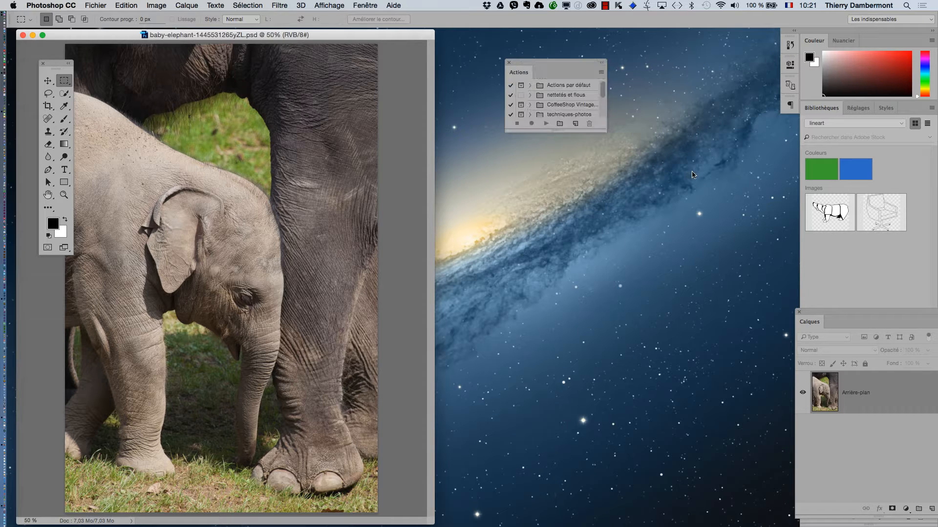
Step: Resize the floating Actions panel so that every action set is listed without scrolling
drag(606, 131, 746, 276)
click(530, 135)
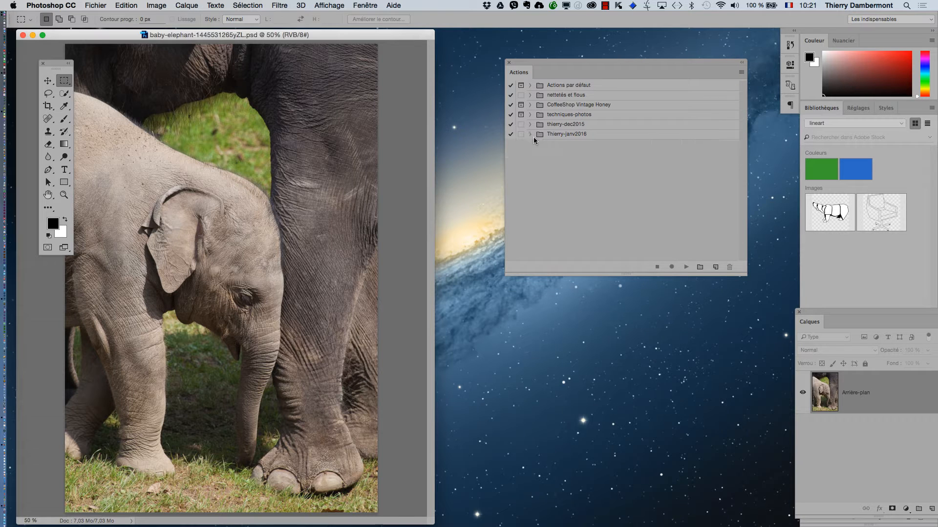
drag(744, 274, 734, 226)
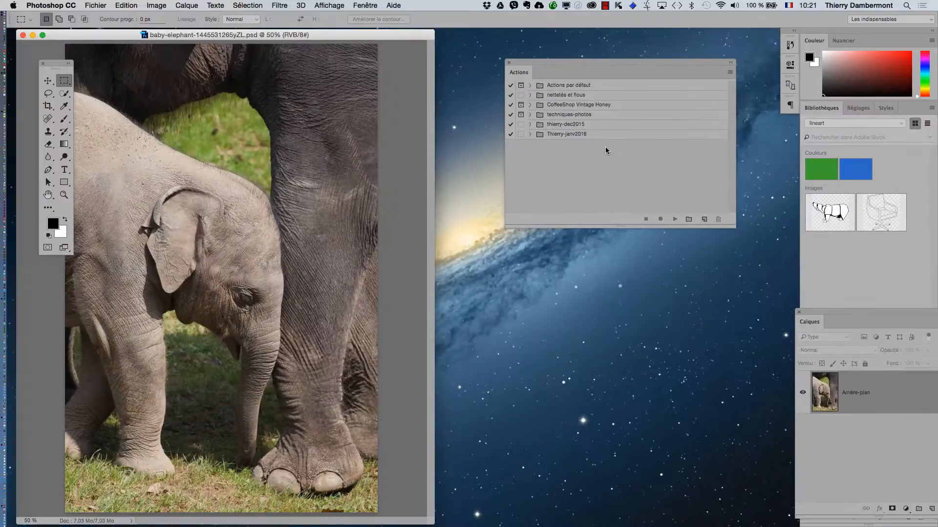
click(104, 6)
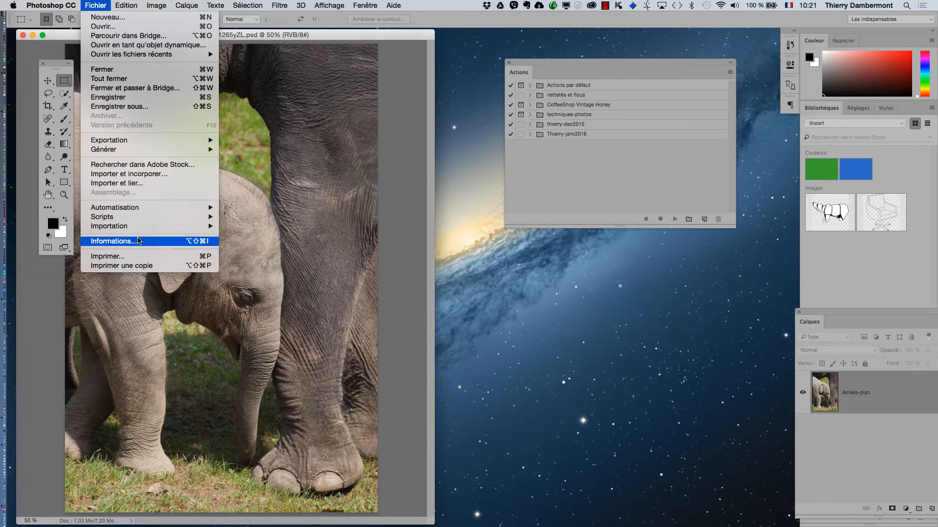
mouse_move(136, 226)
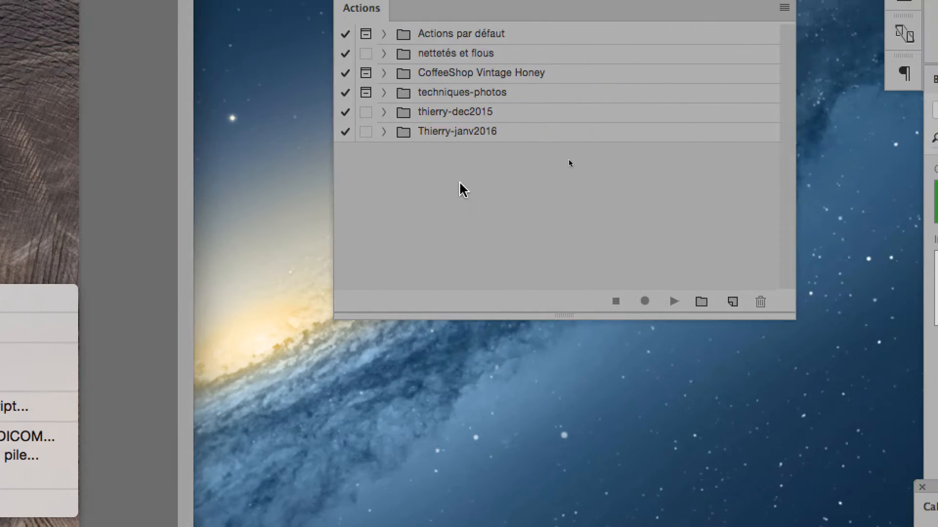
click(461, 188)
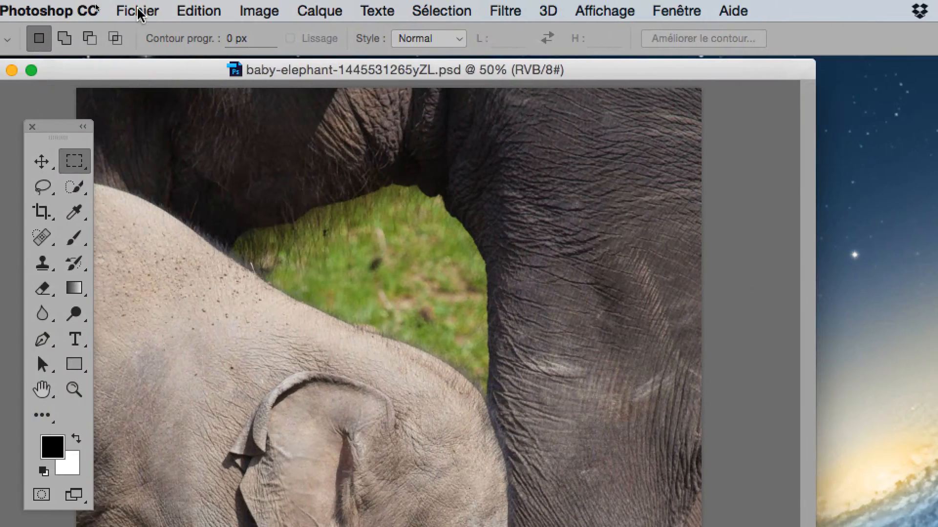
click(136, 11)
mouse_move(149, 168)
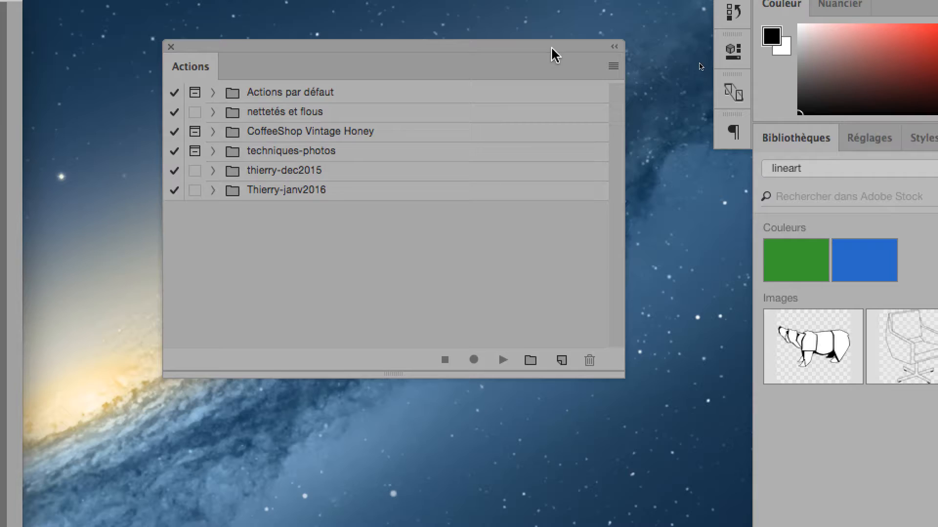
Step: Reposition the Actions panel and make it shorter, keeping all action sets listed
drag(551, 49, 500, 91)
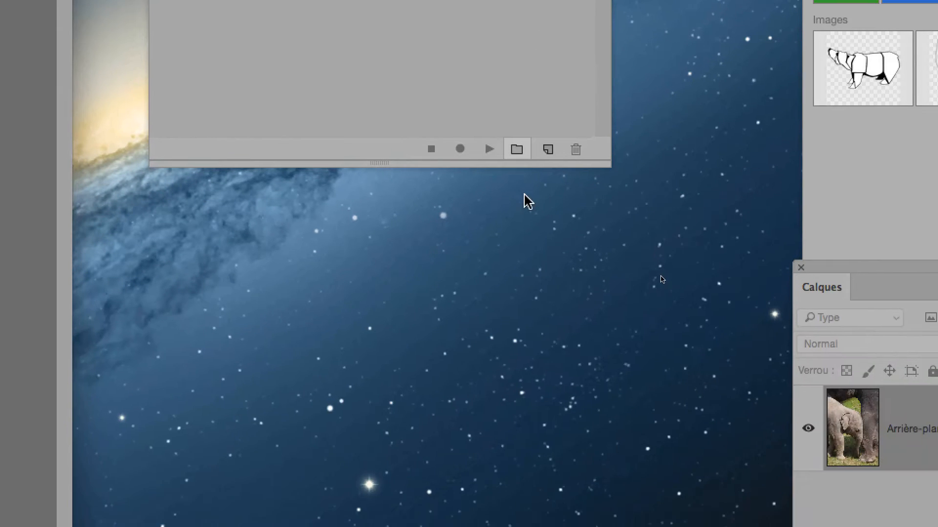
drag(584, 186, 625, 55)
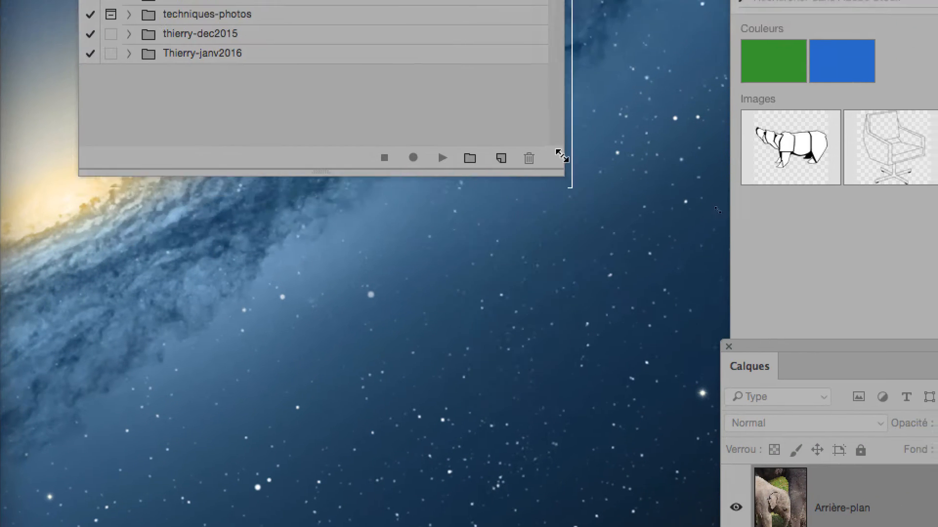
drag(568, 140, 555, 166)
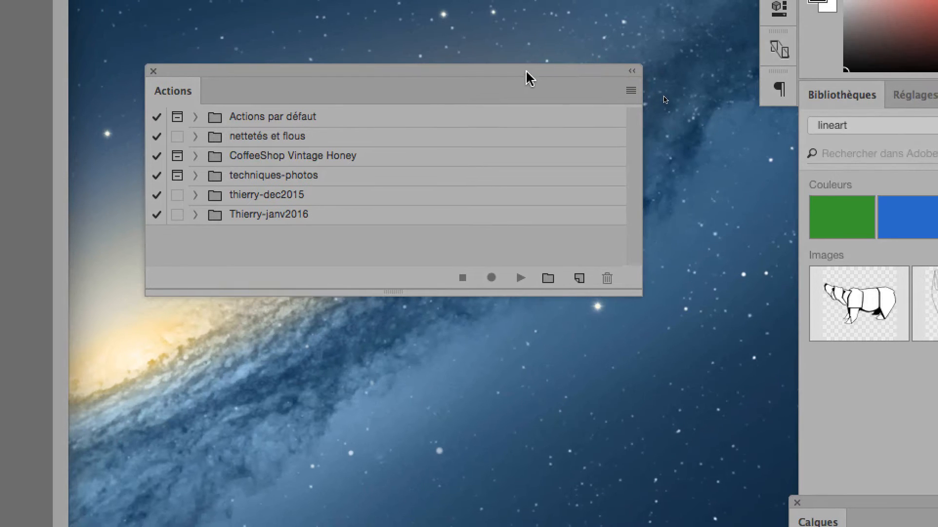
drag(526, 70, 521, 137)
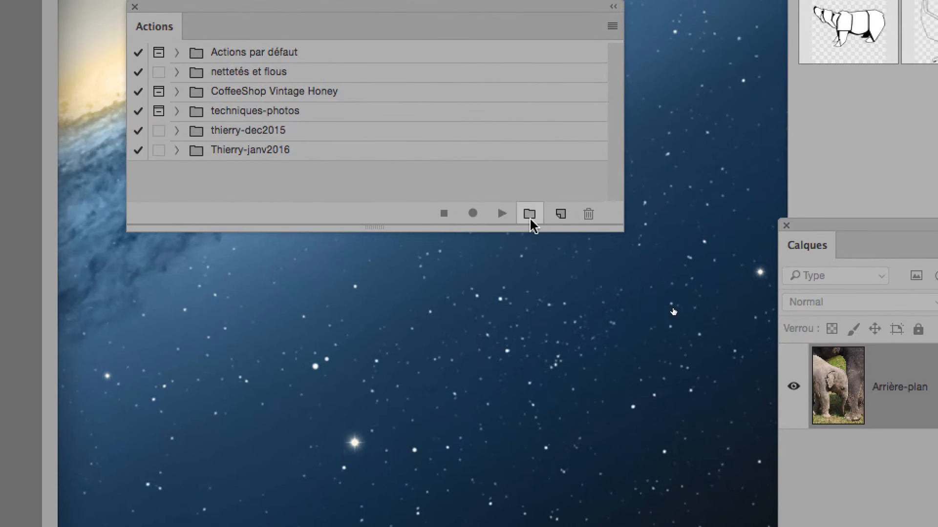
Step: Create a new action set named photo-fev2016
click(544, 346)
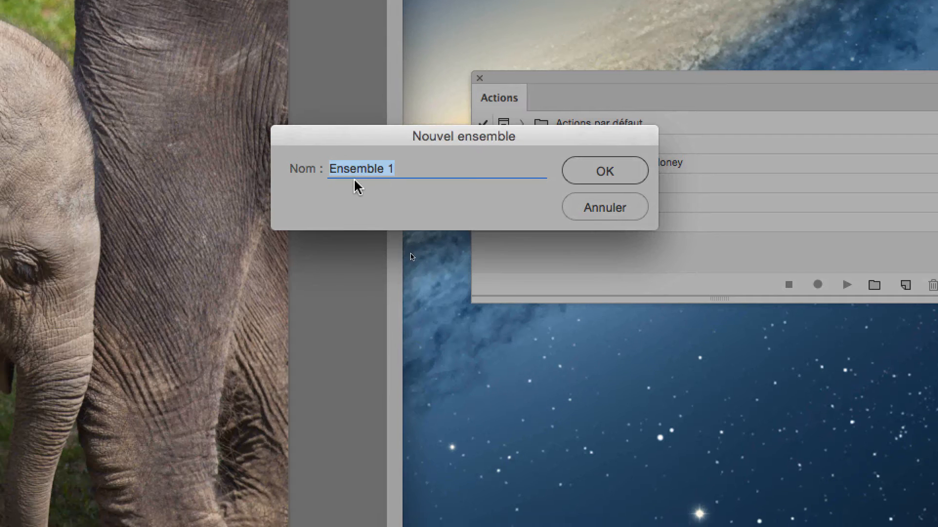
text(photo)
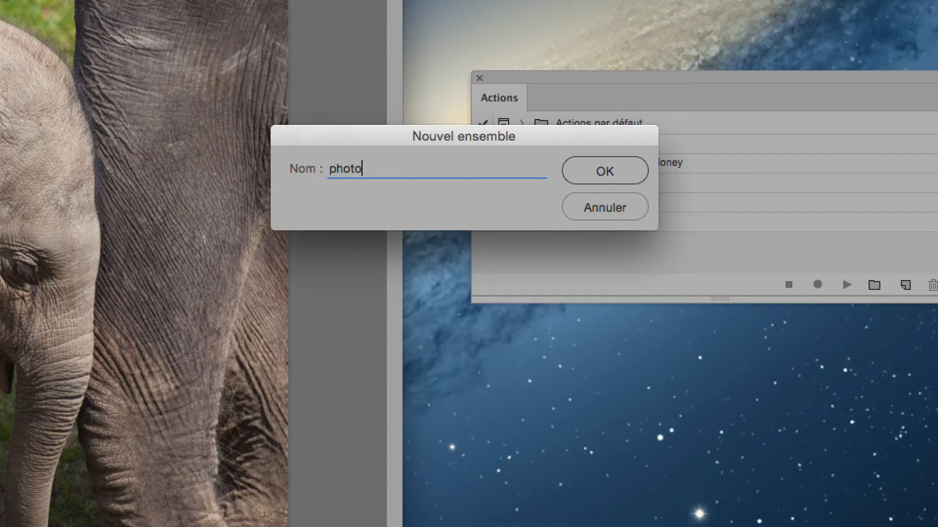
text(-fev2016)
key(Return)
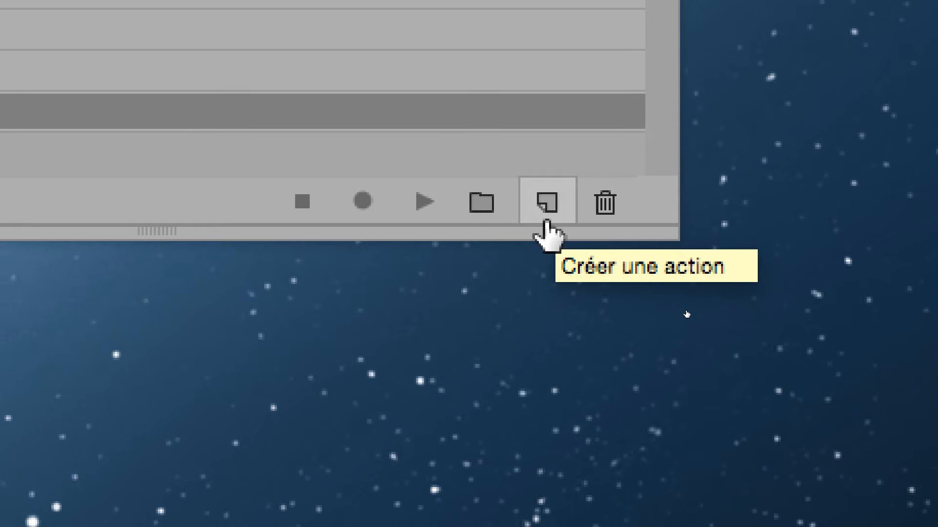
Step: Start a new action in the photo-fev2016 set with the name "logo en bas a droite", written without the accent
click(546, 221)
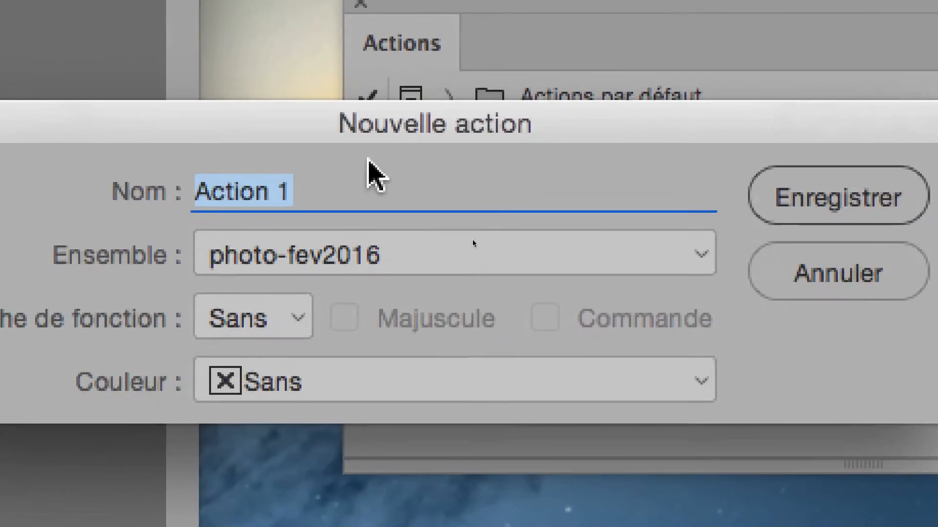
text(logo en bas)
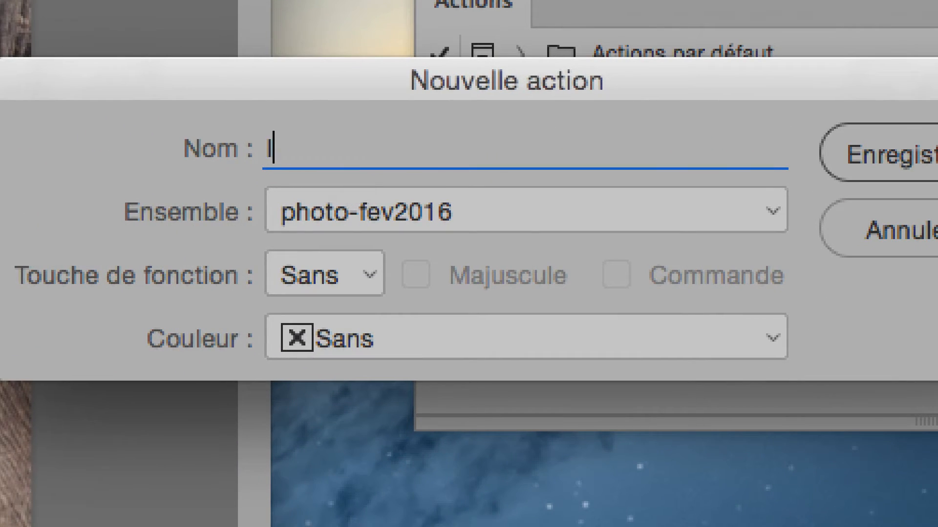
text( à droite)
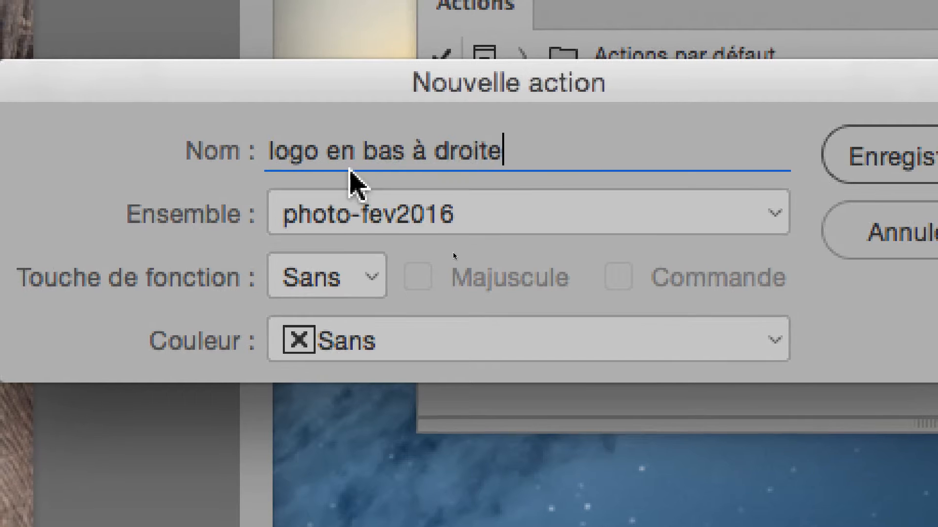
double_click(416, 148)
text(a)
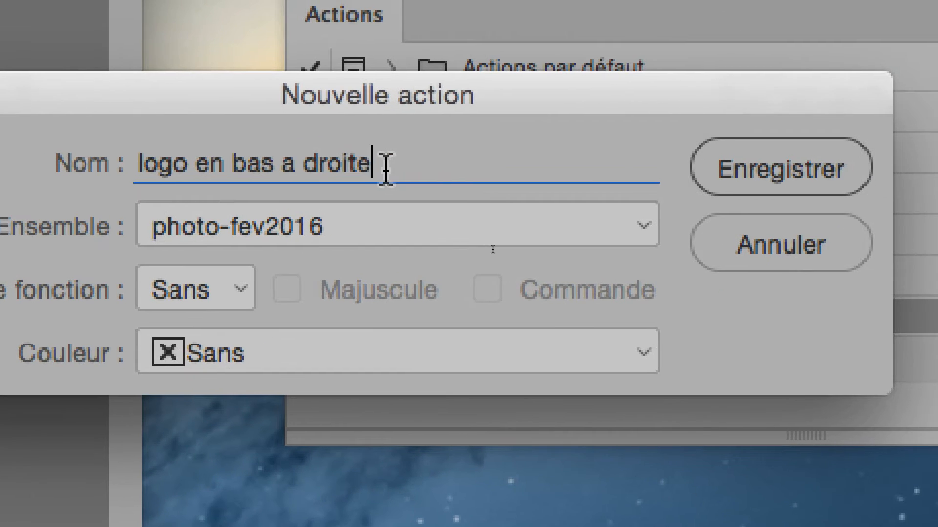
triple_click(471, 161)
click(386, 168)
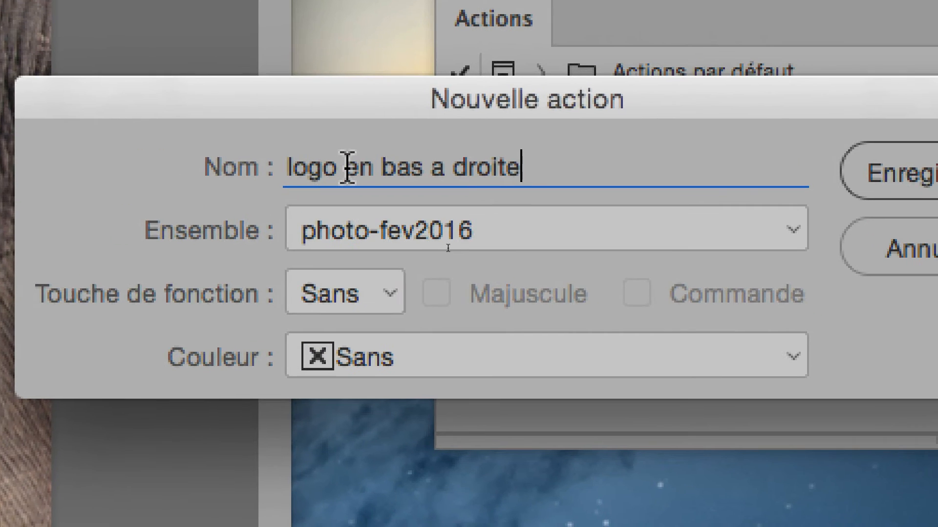
Step: Extend the new action's name to "logo 30pourcents en bas a droite" and start recording it
triple_click(198, 164)
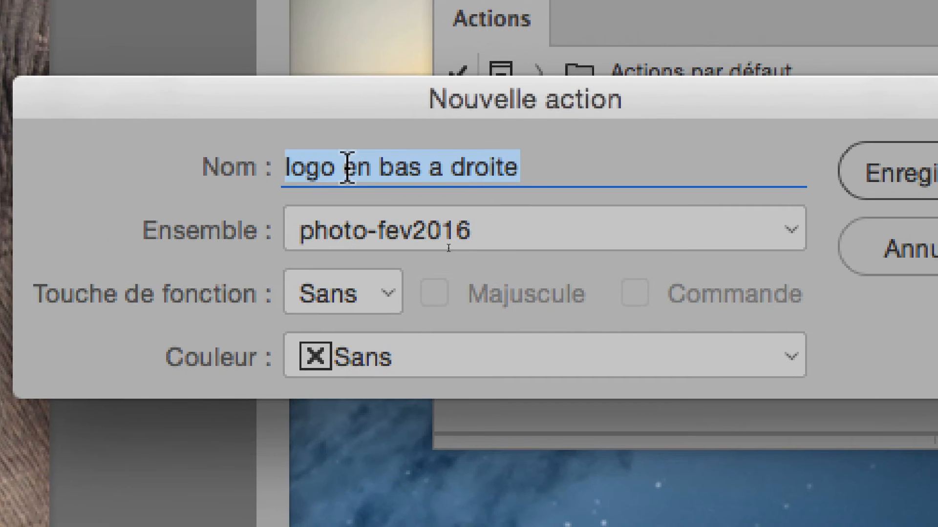
click(346, 167)
text(3)
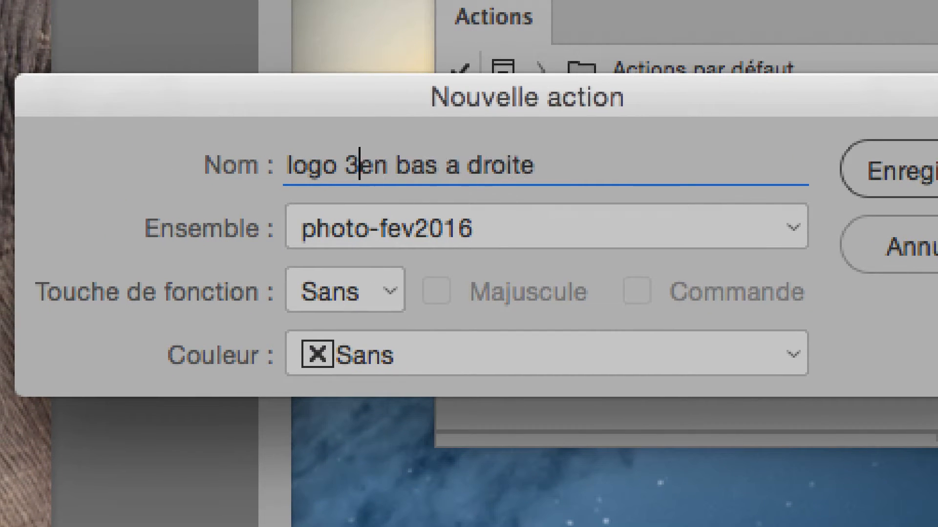
text(0pou)
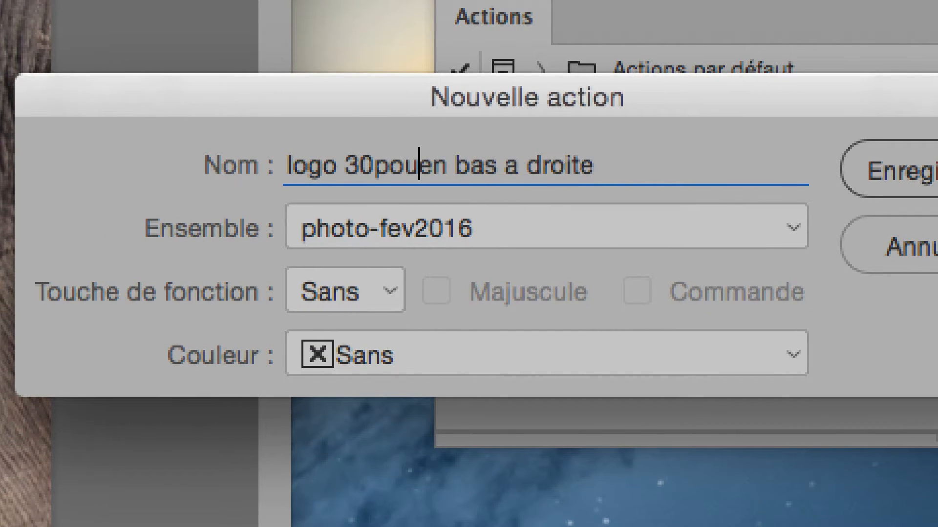
text(rcents)
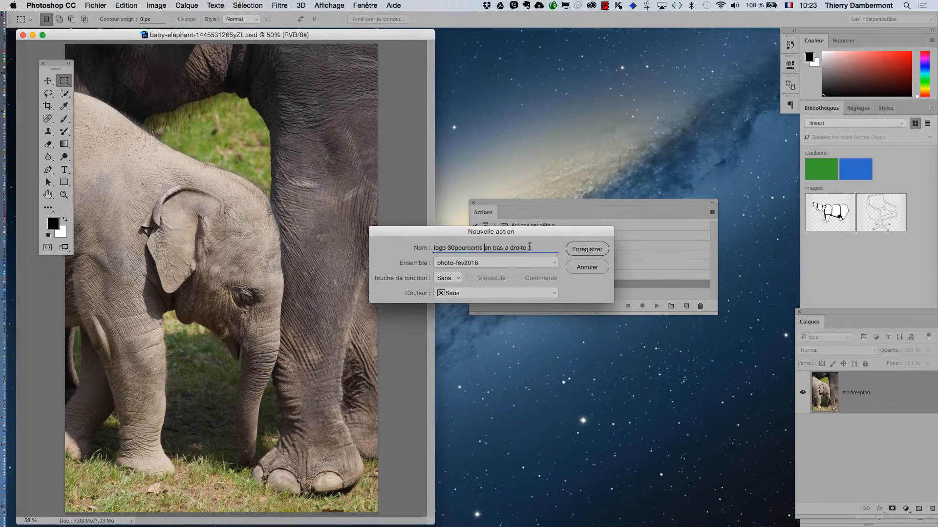
click(657, 182)
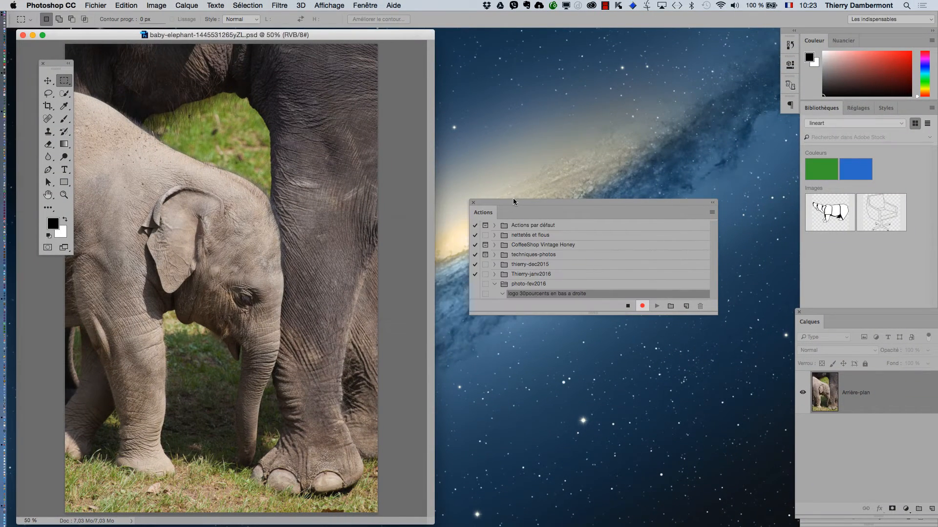
Step: Stop recording the "logo 30pourcents en bas a droite" action and restart the recording
drag(512, 201, 520, 71)
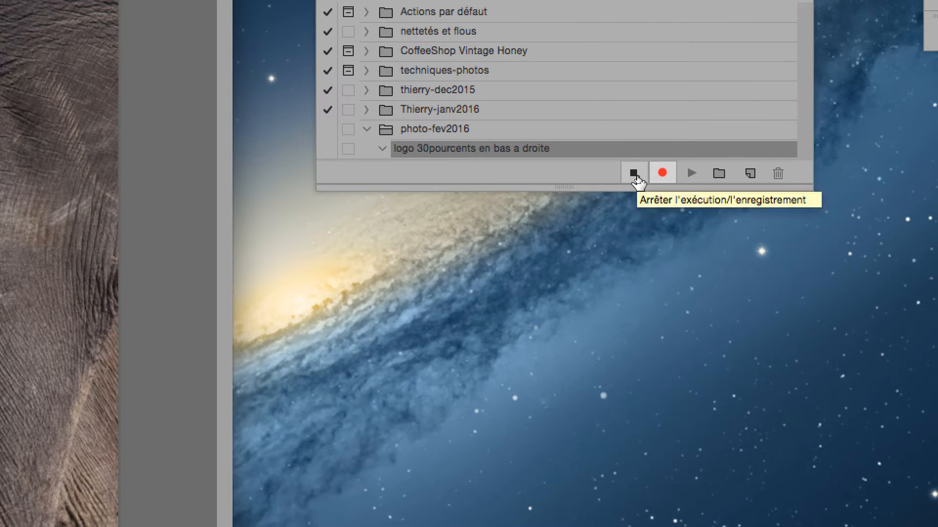
click(635, 176)
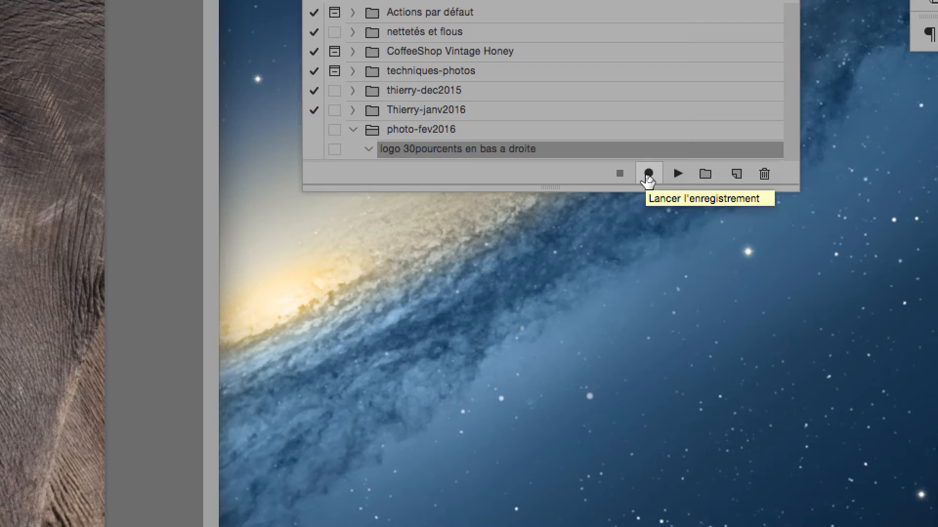
click(648, 176)
click(645, 175)
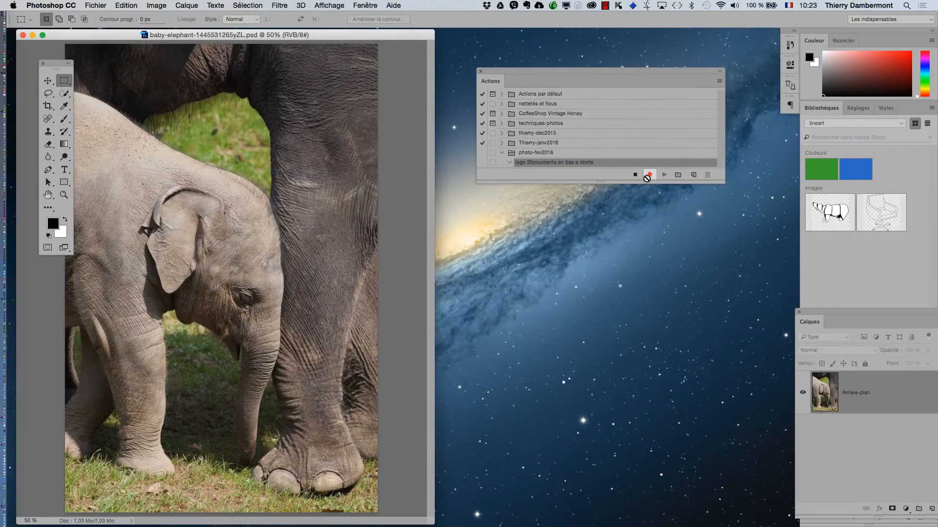
Step: Rearrange the elephant photo window and the Actions panel so they sit clear of each other and the tools
drag(406, 36, 467, 35)
drag(501, 74, 620, 63)
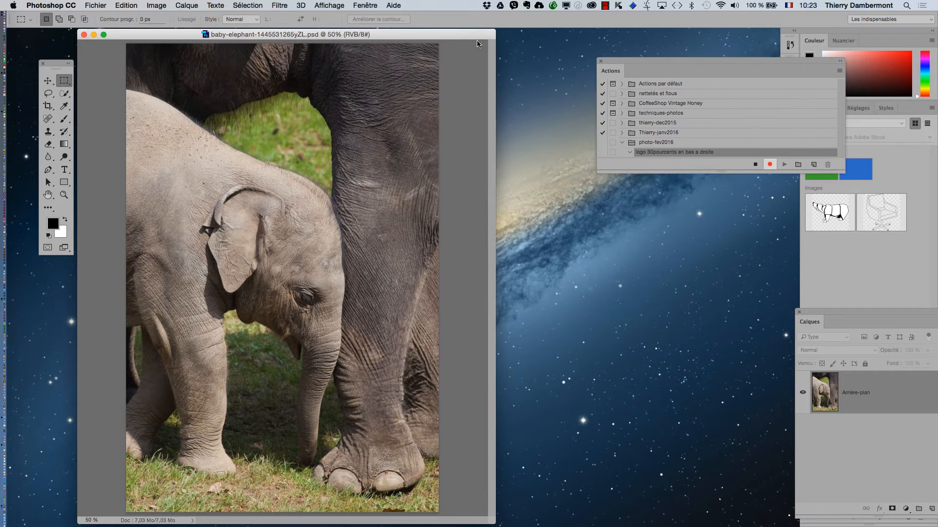
drag(428, 35, 462, 36)
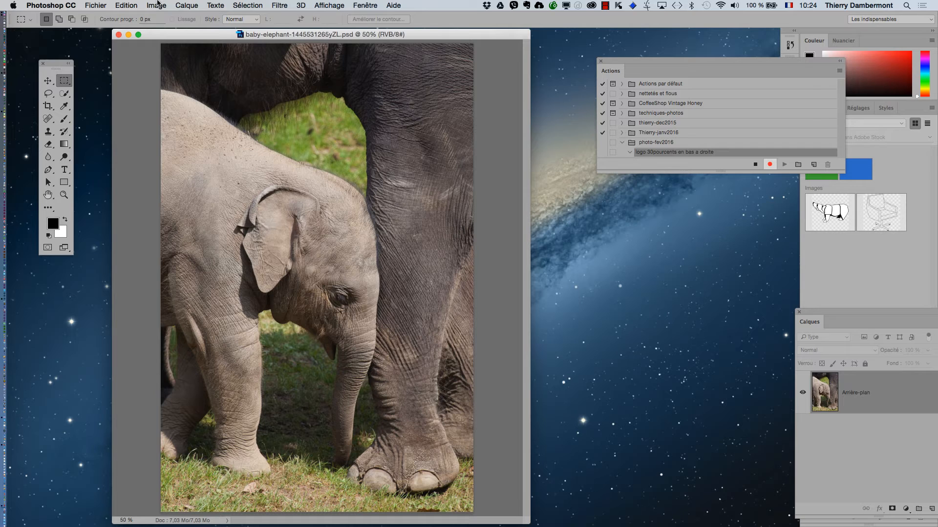
Step: Open the image size settings for the elephant photo, place the dialog over the photo's upper part, and choose centimetres as the width unit
click(156, 3)
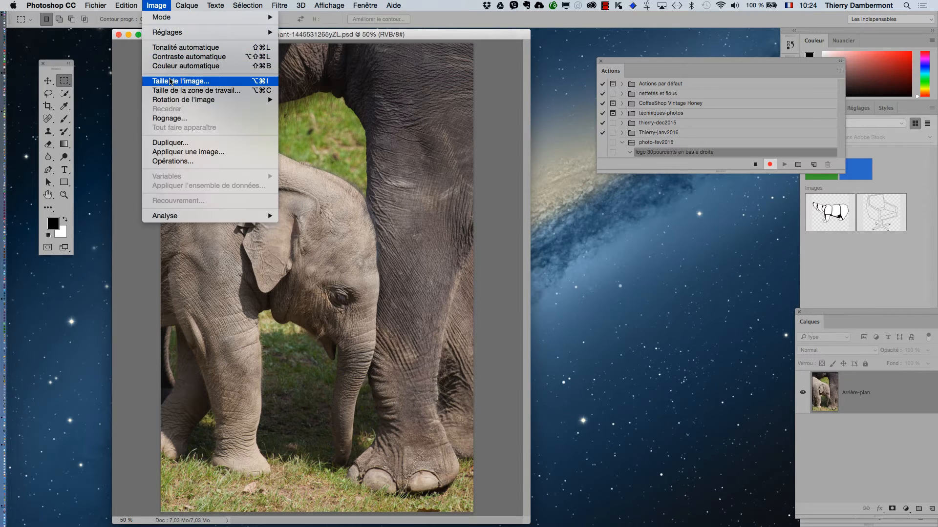
click(171, 81)
drag(502, 178, 396, 93)
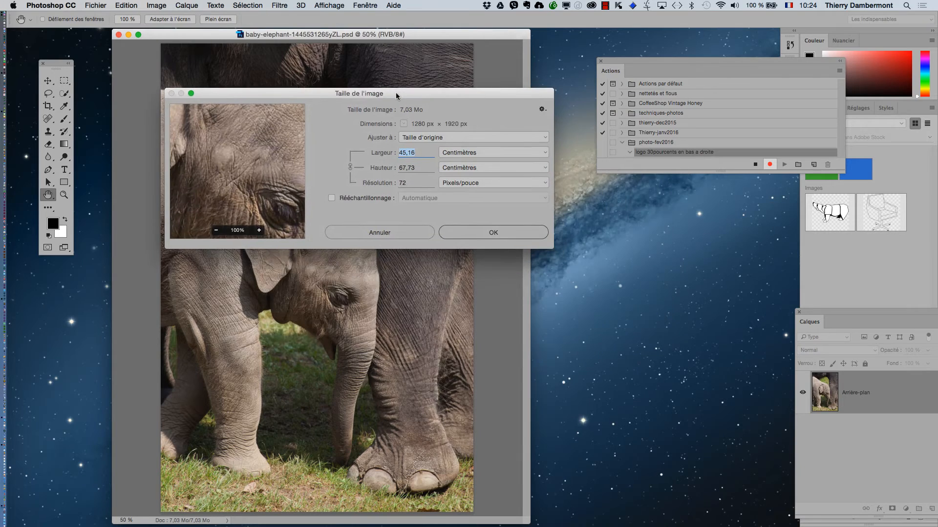
key(alt)
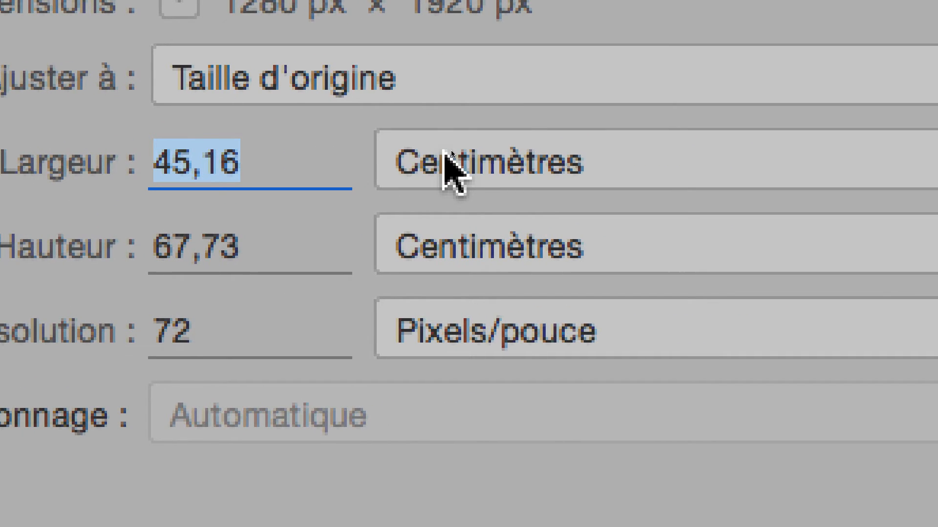
click(445, 161)
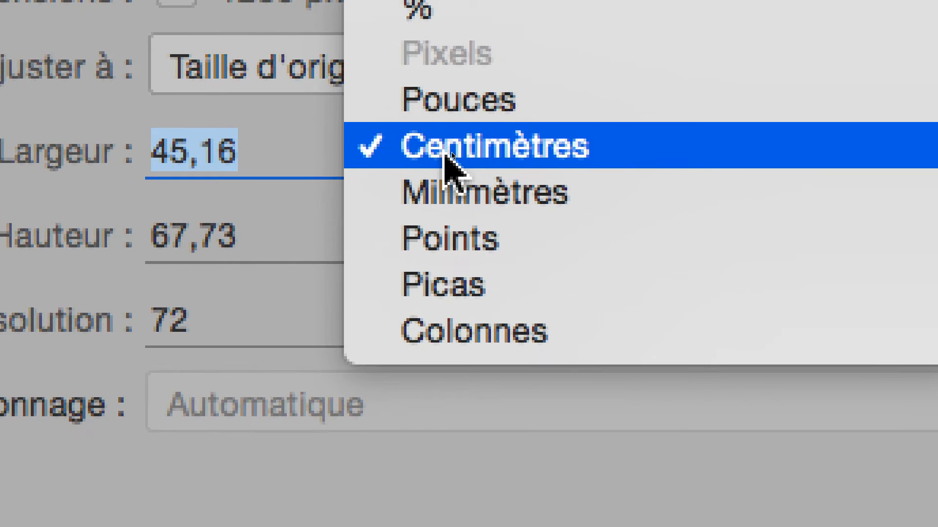
click(447, 155)
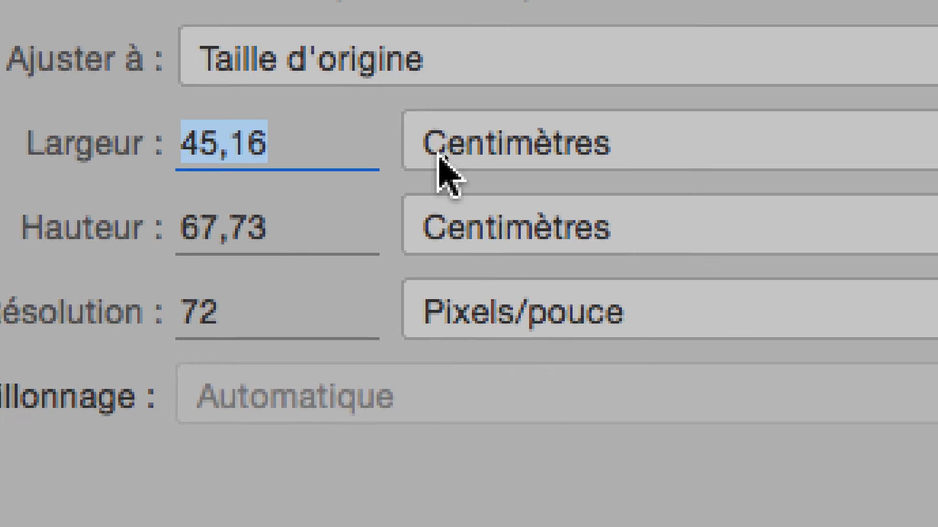
Step: Set the image width to 10 cm without resampling and apply the new size
click(322, 155)
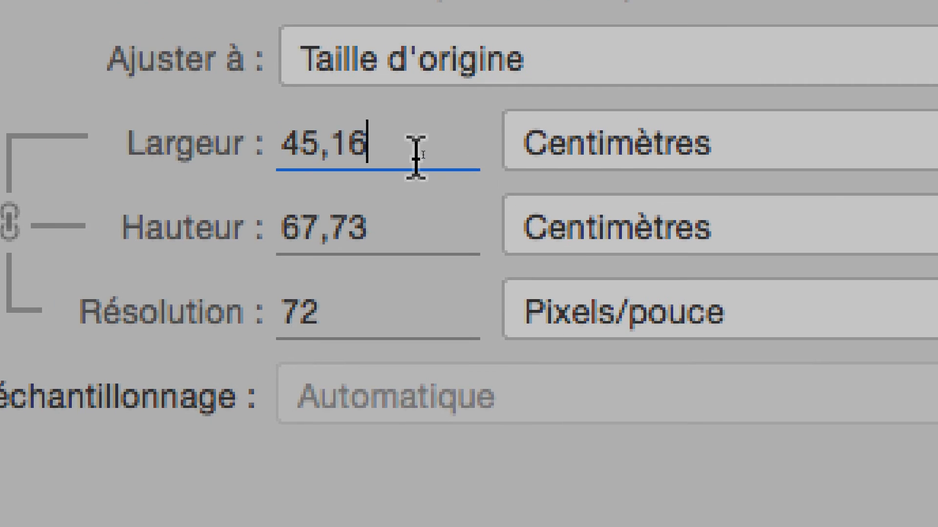
drag(312, 149, 206, 127)
drag(397, 145, 364, 156)
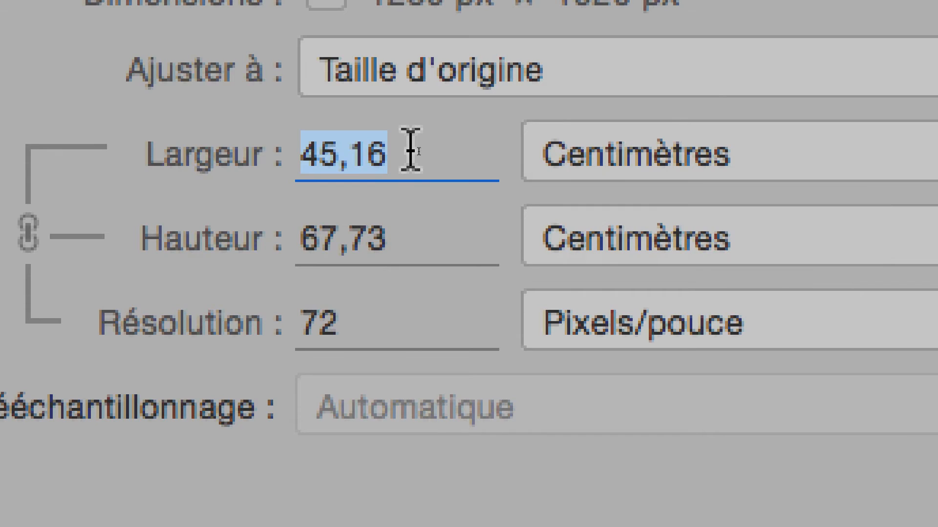
text(10)
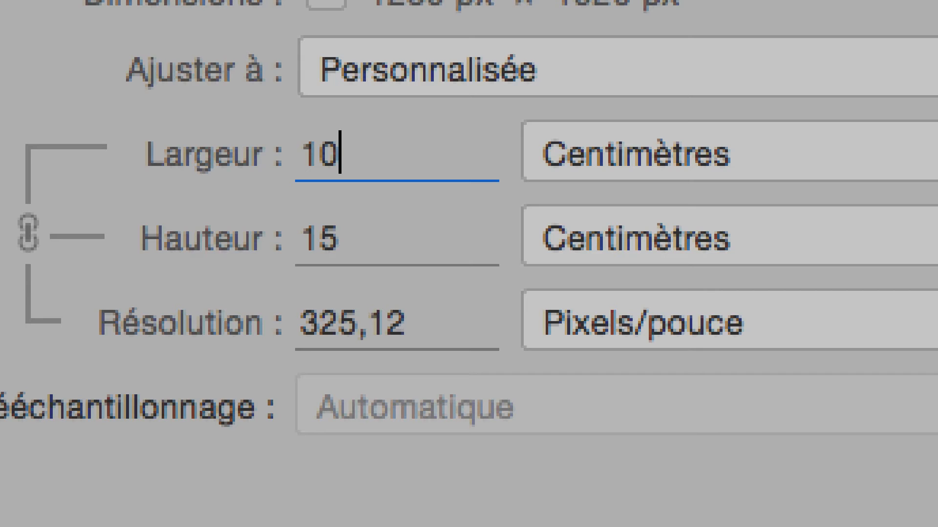
drag(355, 151, 307, 158)
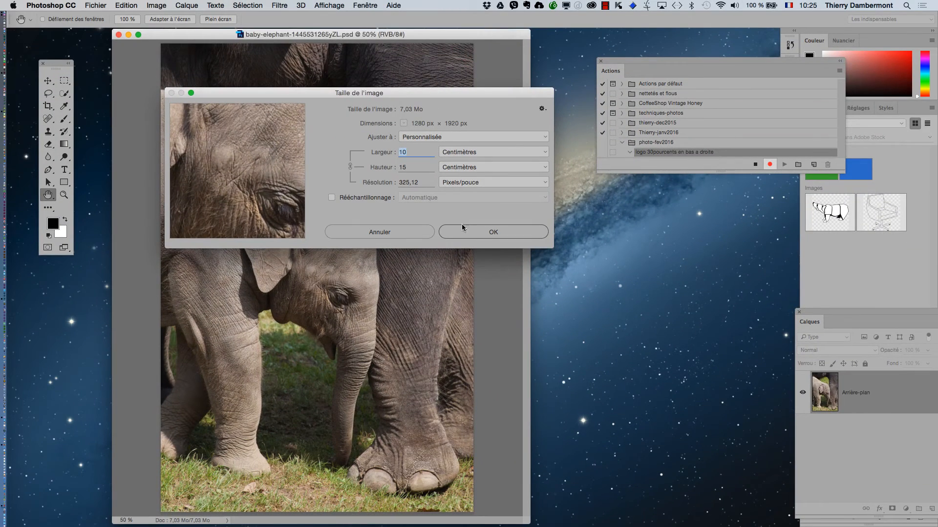
click(479, 233)
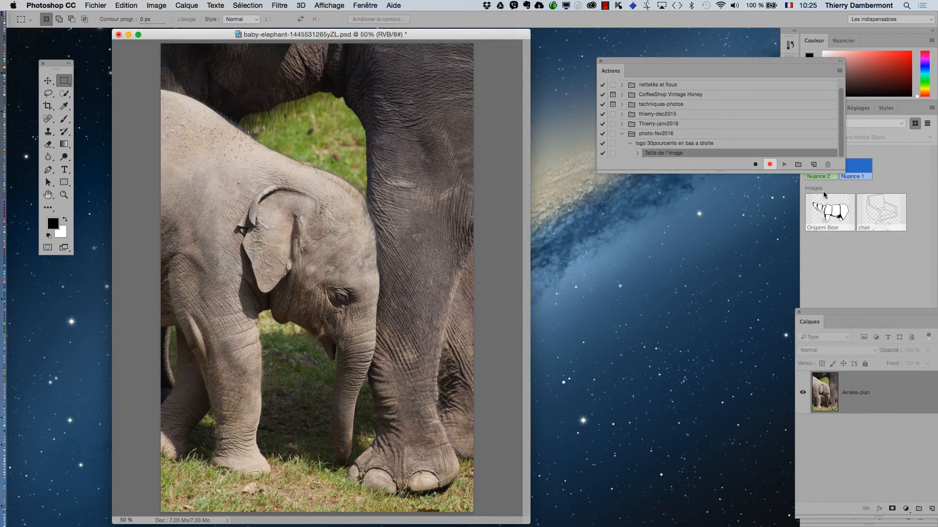
Step: Enlarge the Actions panel downward and expand the recorded "Taille de l'image" command to show its details
drag(842, 170, 804, 274)
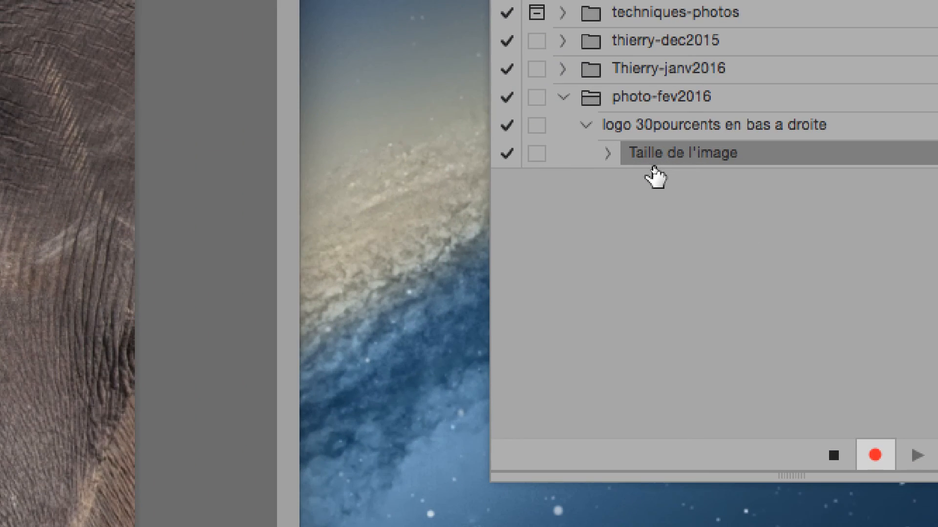
click(607, 154)
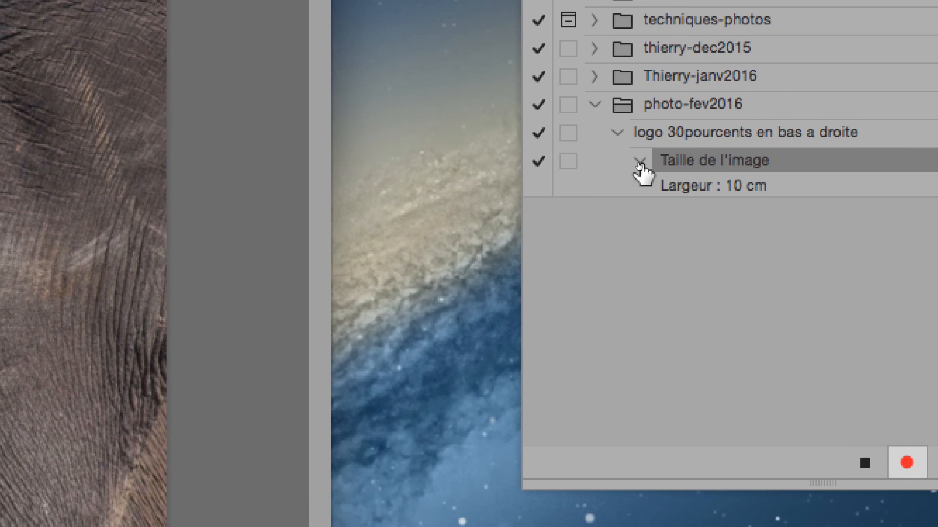